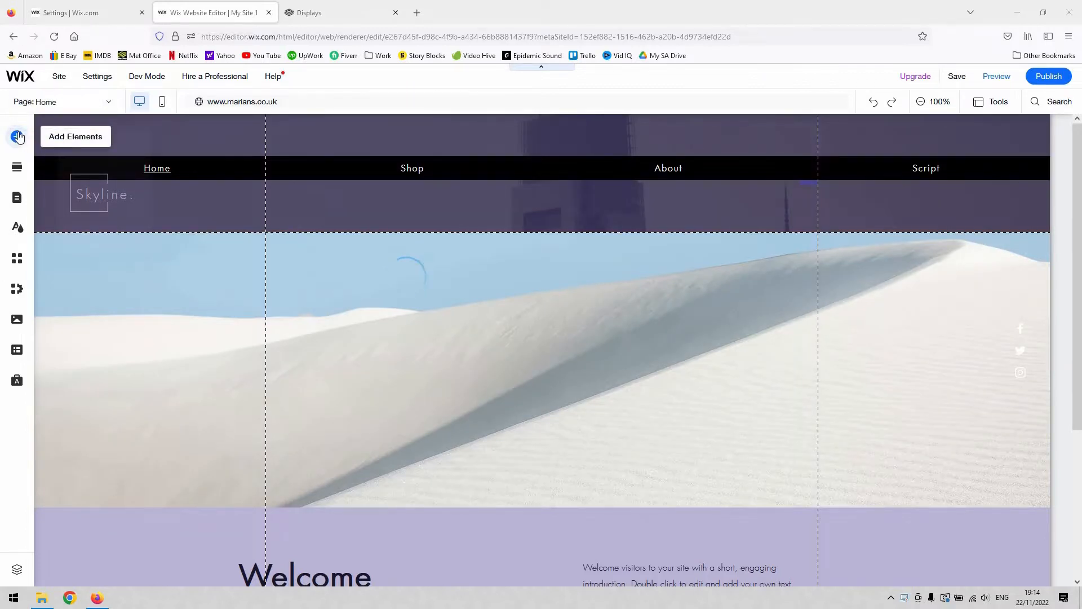
# - Browse the interactive elements that can be added, covering hover boxes, tabs and hover repeaters
pyautogui.click(17, 138)
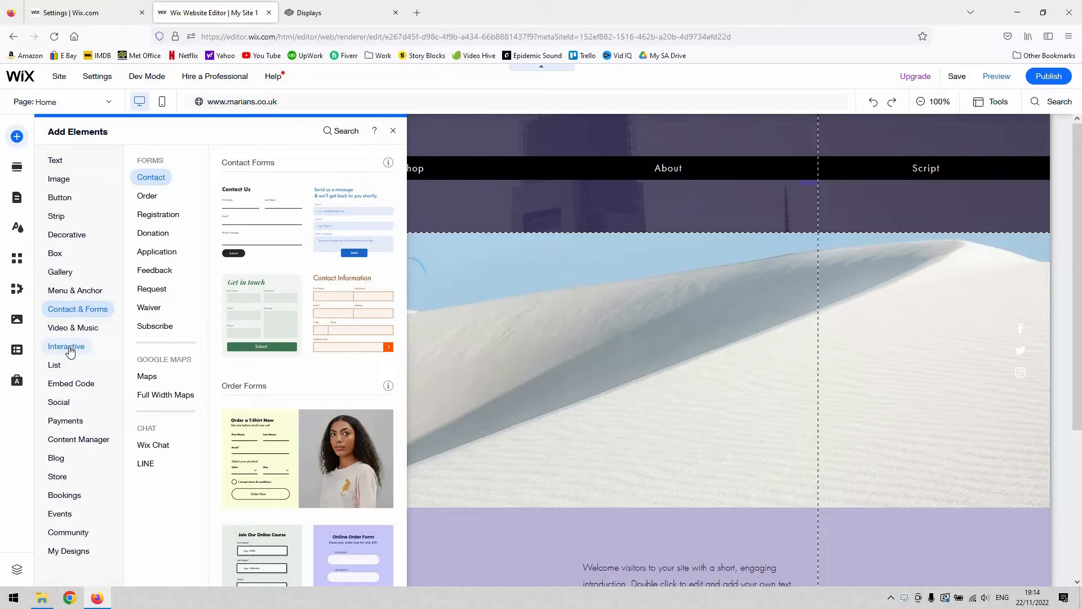
pyautogui.moveTo(75, 350)
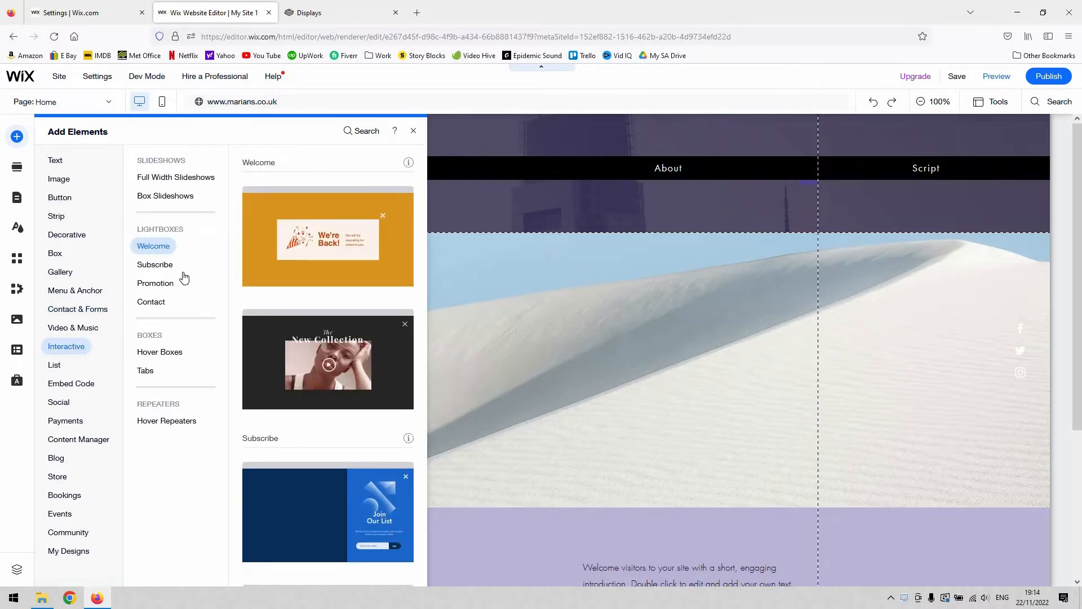
pyautogui.click(163, 353)
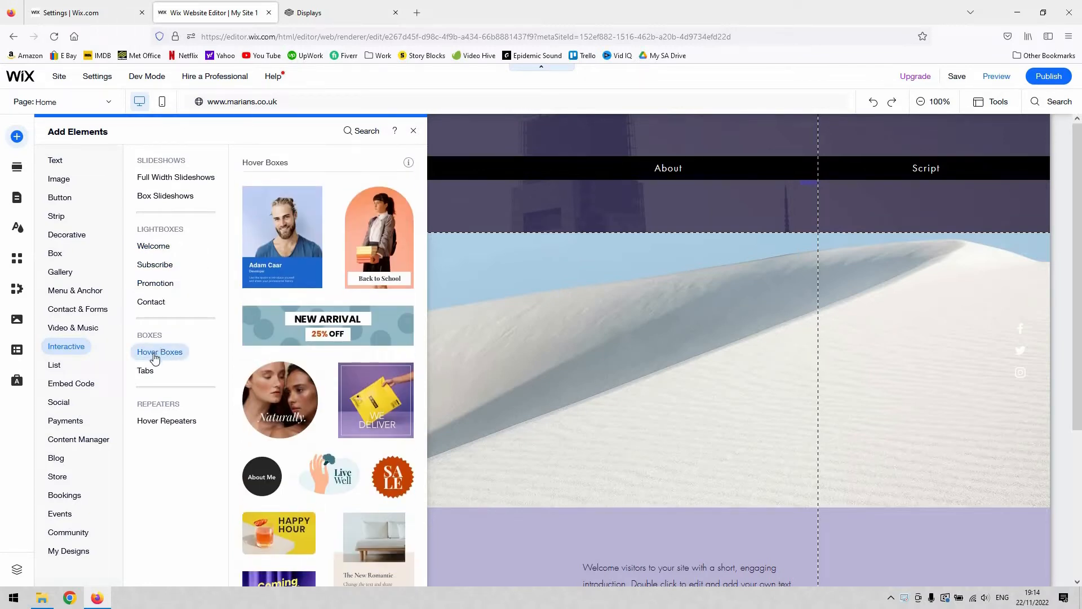
pyautogui.click(156, 375)
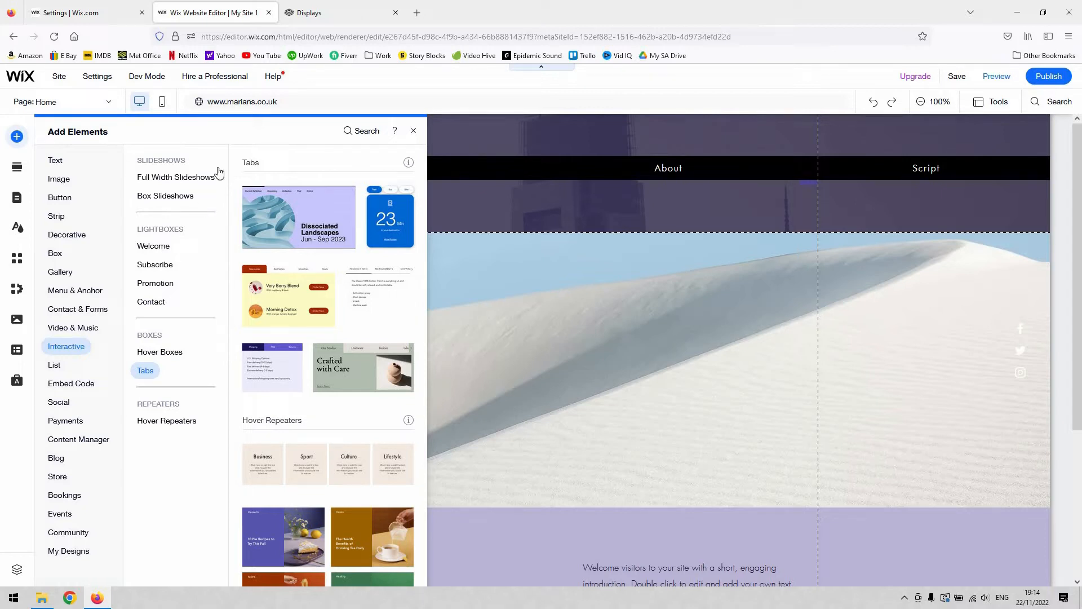
pyautogui.scroll(-6, 363, 254)
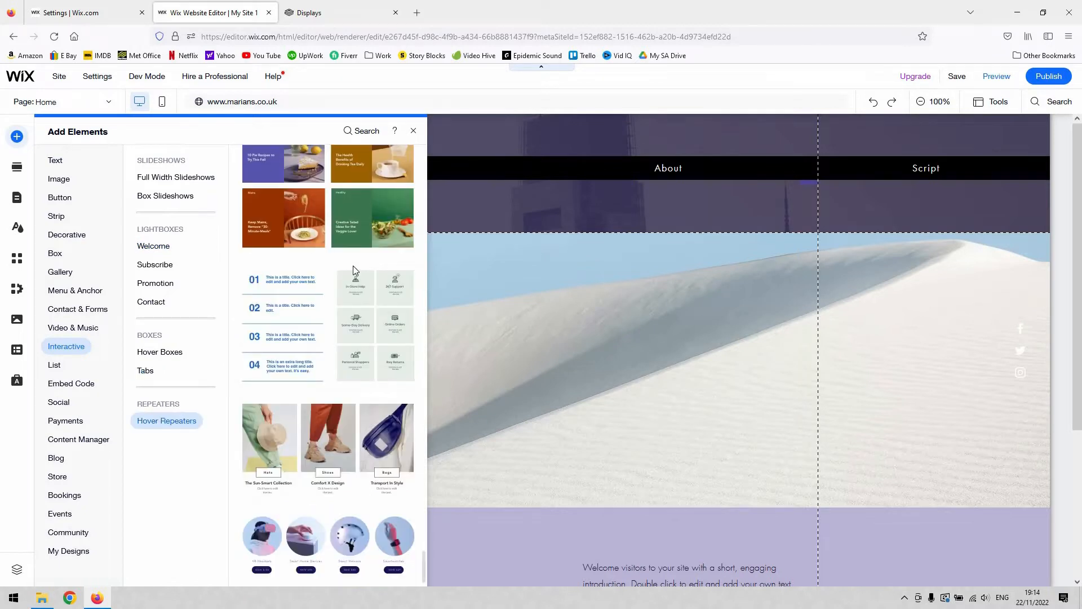
pyautogui.scroll(5, 353, 268)
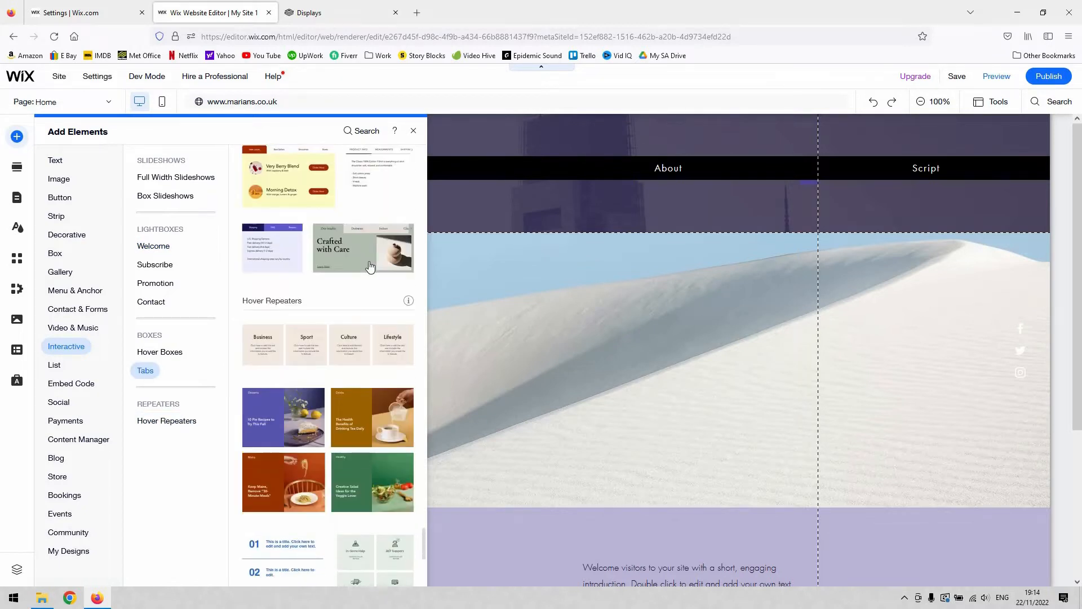
pyautogui.scroll(3, 379, 225)
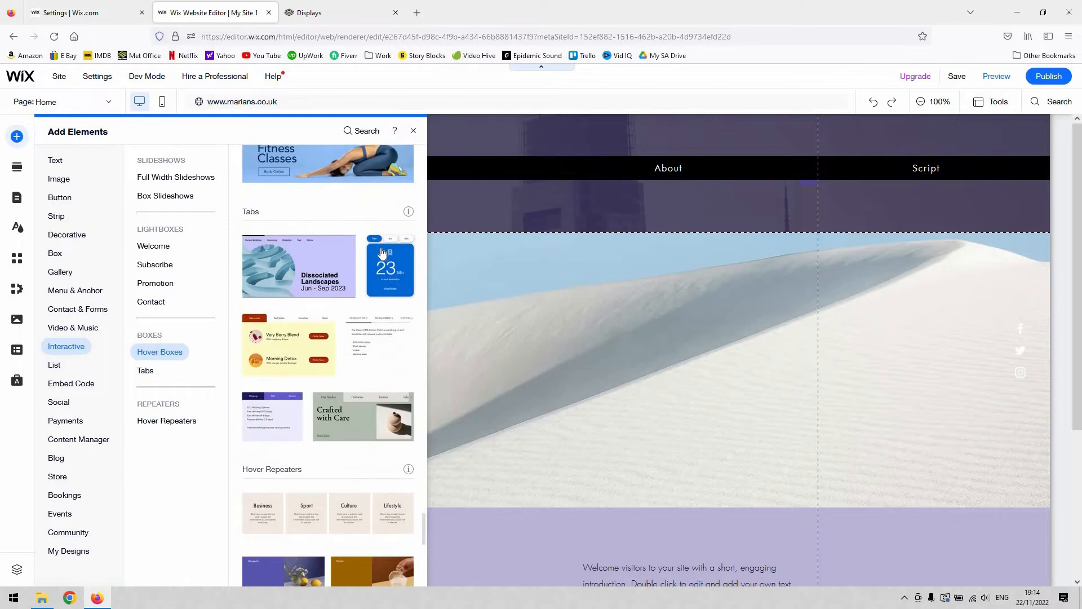
pyautogui.scroll(3, 378, 248)
pyautogui.scroll(2, 376, 248)
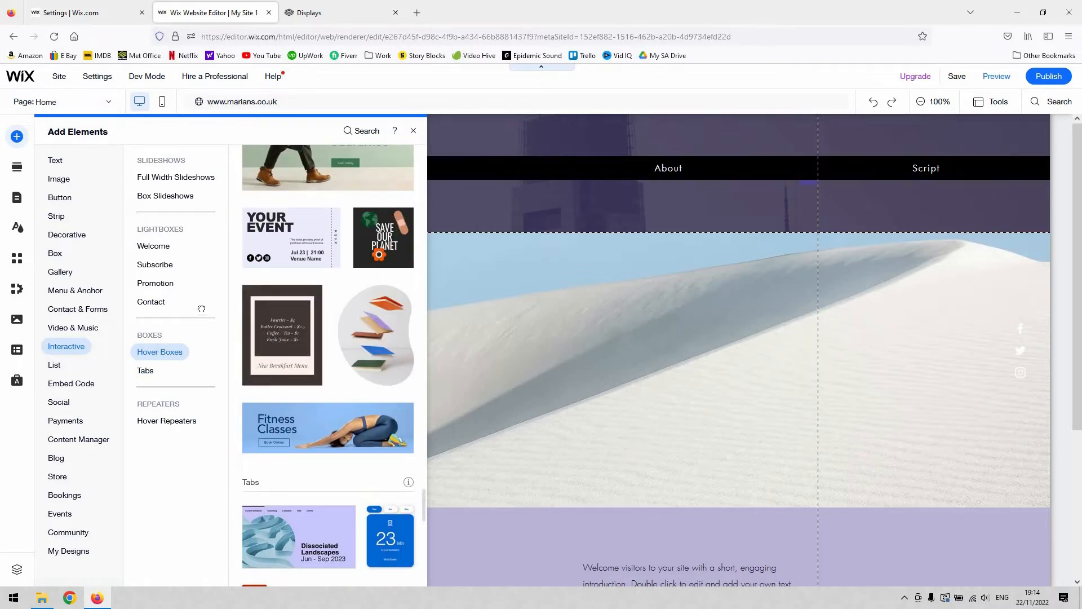
# - Add the Announcements (We're Back!) lightbox from the Welcome designs to the Home page
pyautogui.click(156, 249)
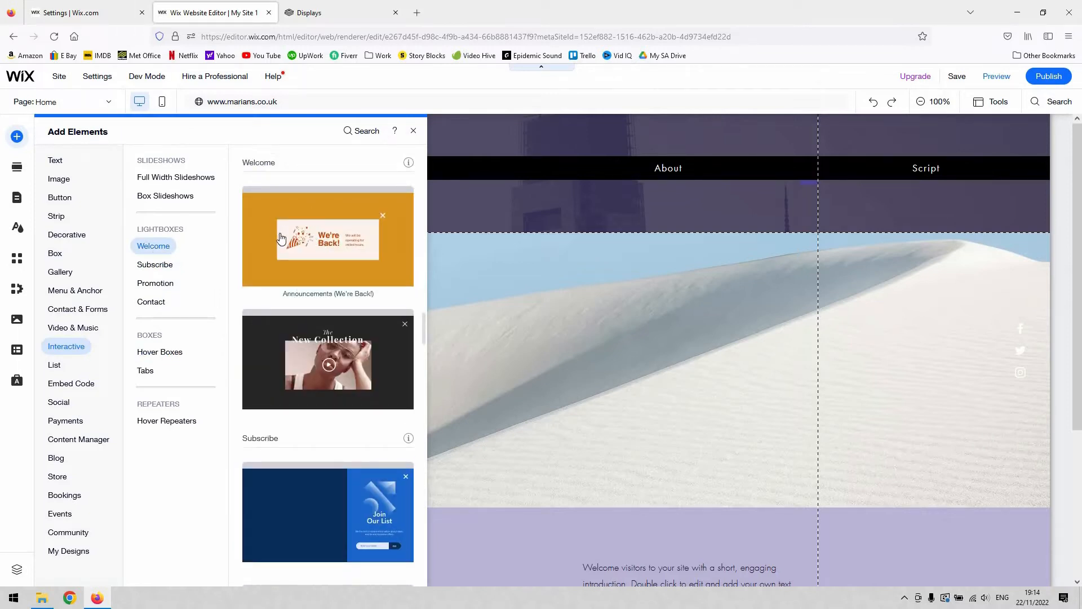
pyautogui.moveTo(281, 239); pyautogui.dragTo(556, 353)
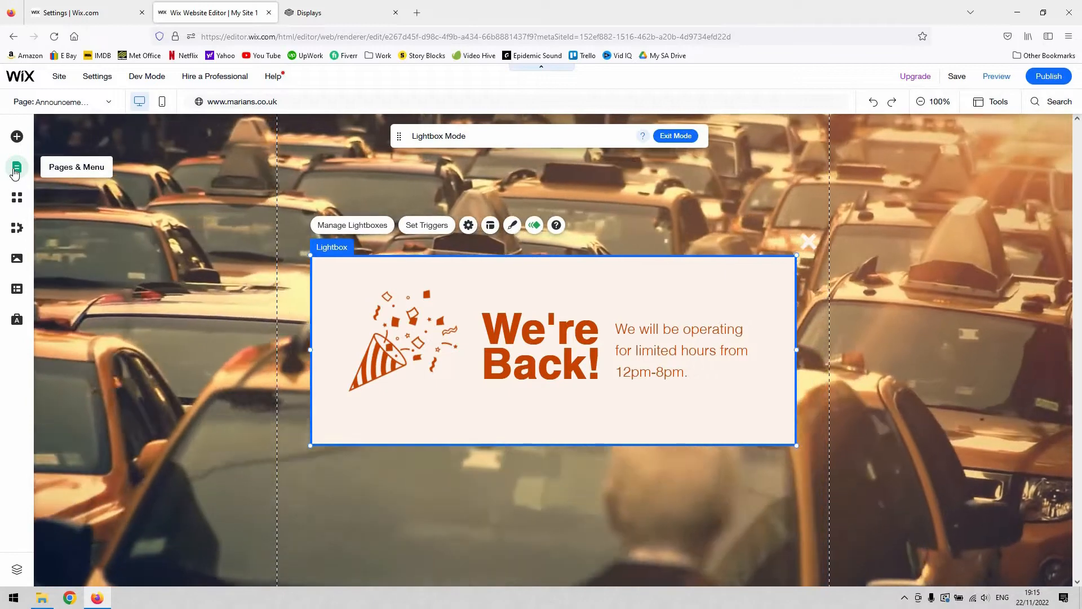
# - Switch to the Home page and return to the Announcements (We're Back!) lightbox through the site's page management
pyautogui.click(17, 168)
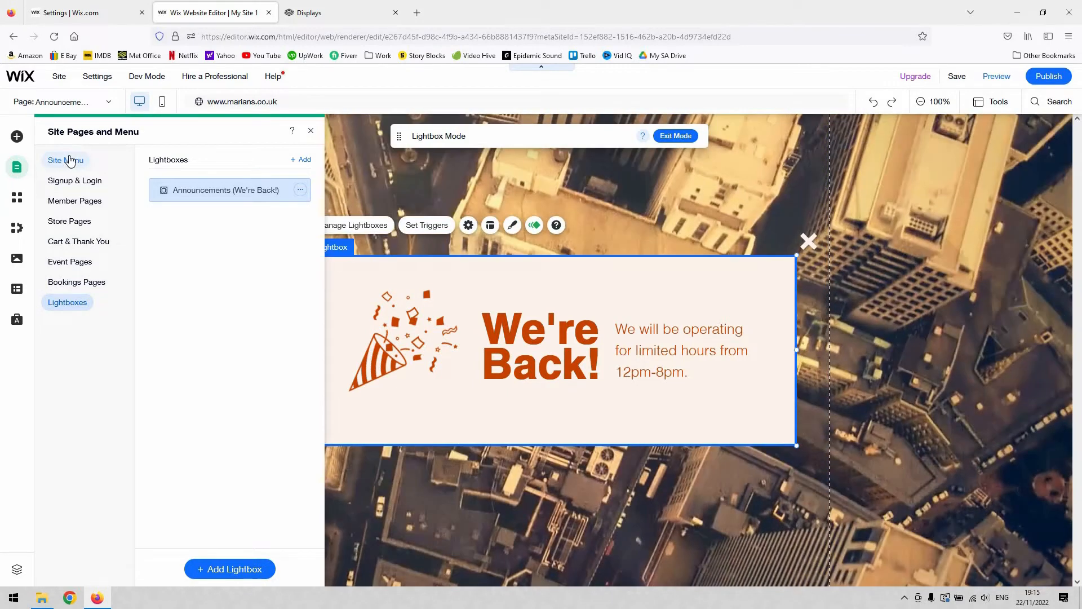
pyautogui.click(71, 161)
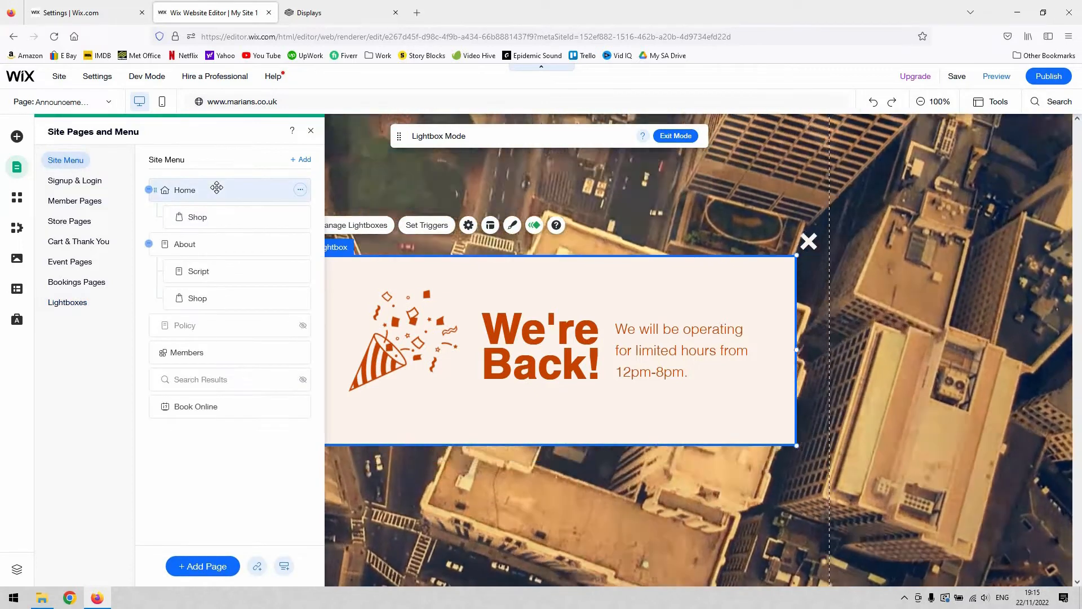
pyautogui.click(217, 189)
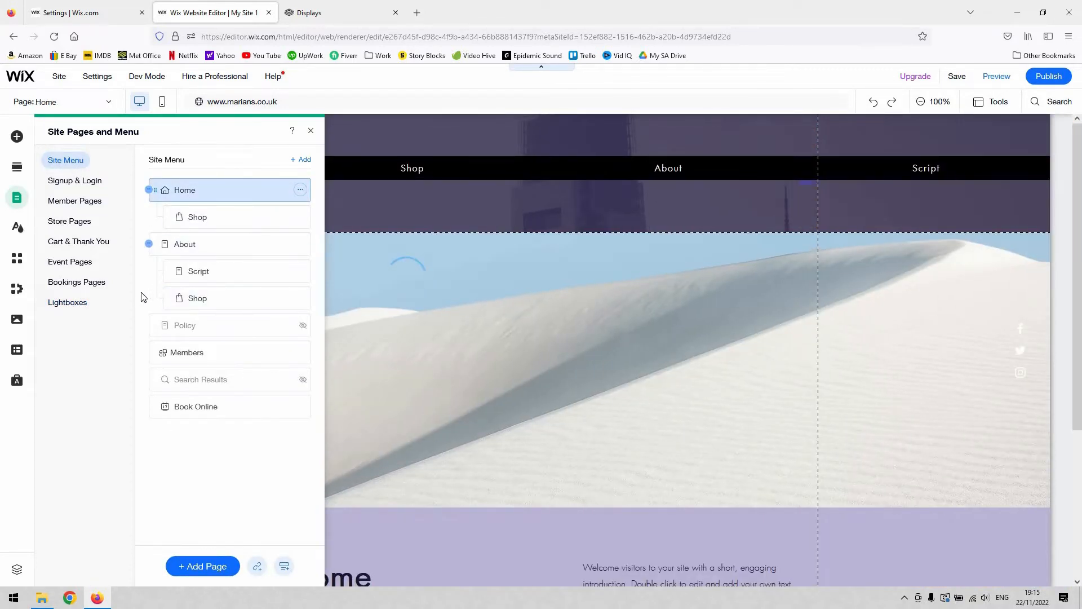
pyautogui.click(62, 305)
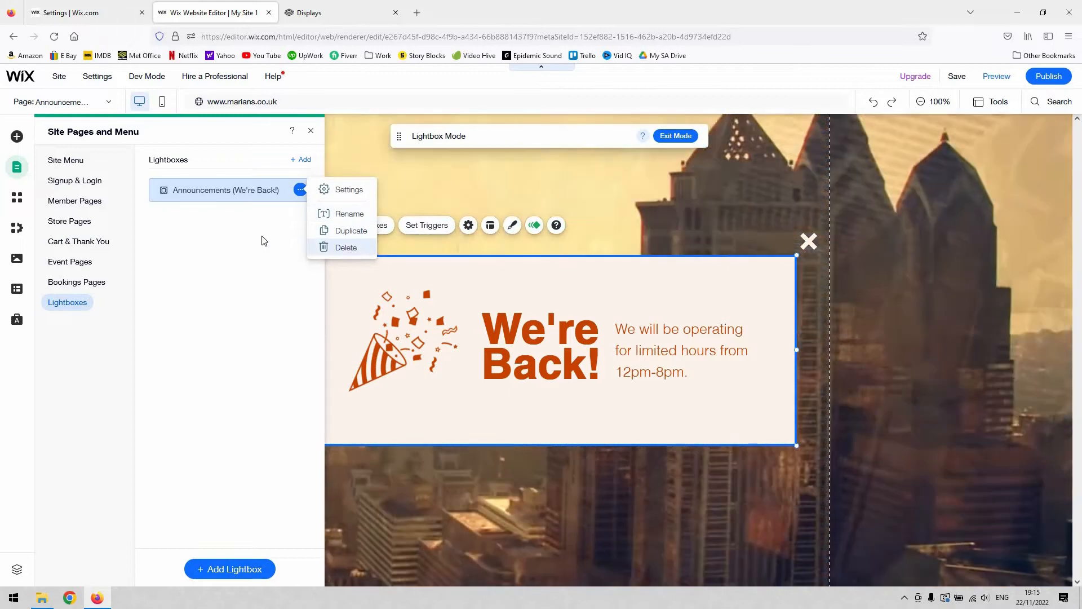
pyautogui.click(311, 131)
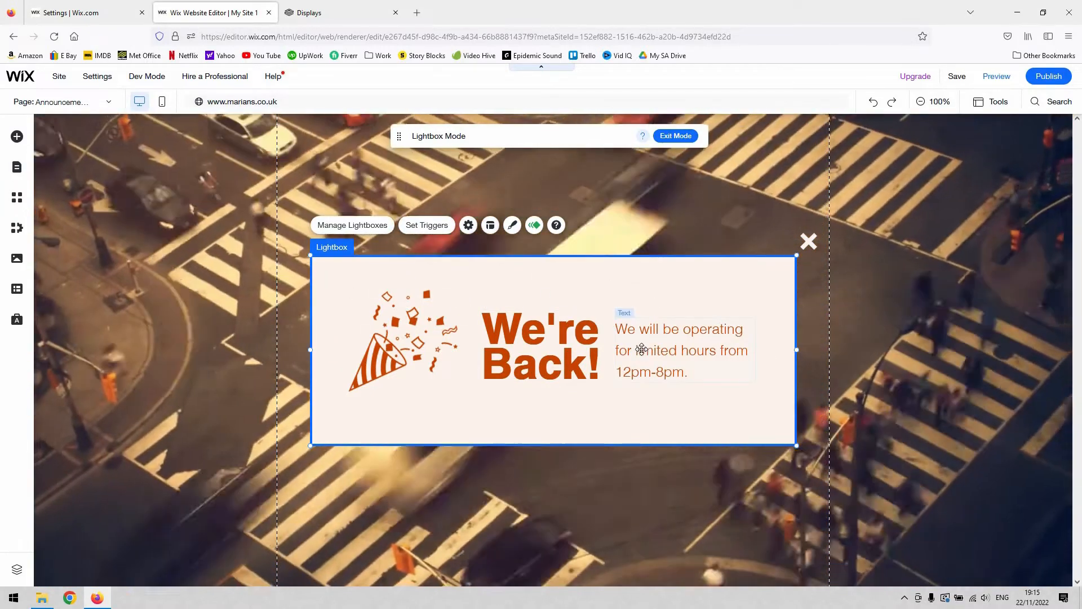
# - Inspect the editing options for the lightbox's opening-hours text, We're Back! heading, party-popper vector art and container
pyautogui.click(644, 324)
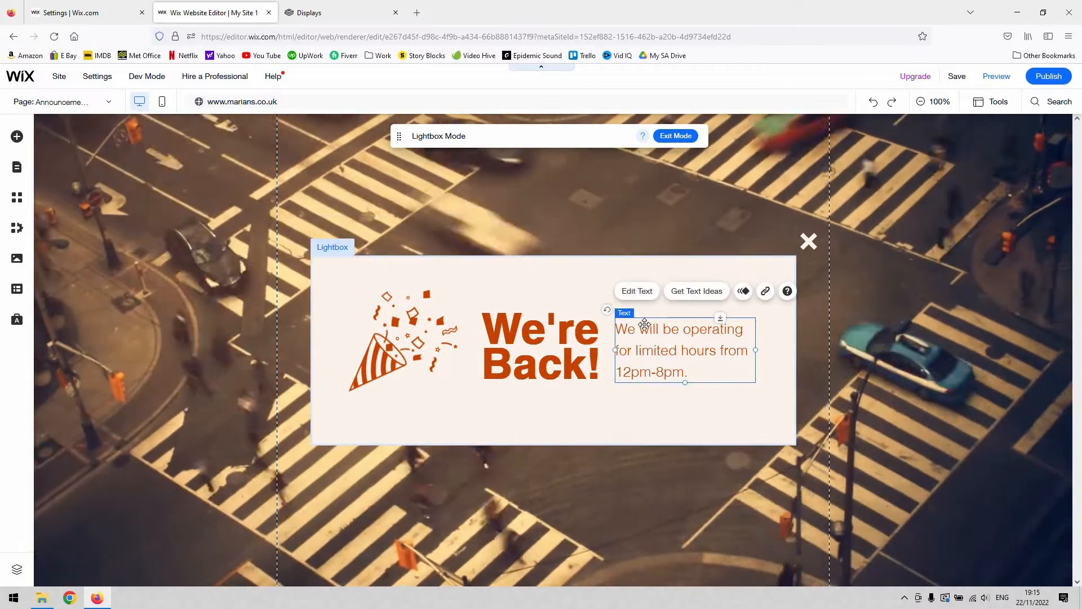
pyautogui.click(558, 345)
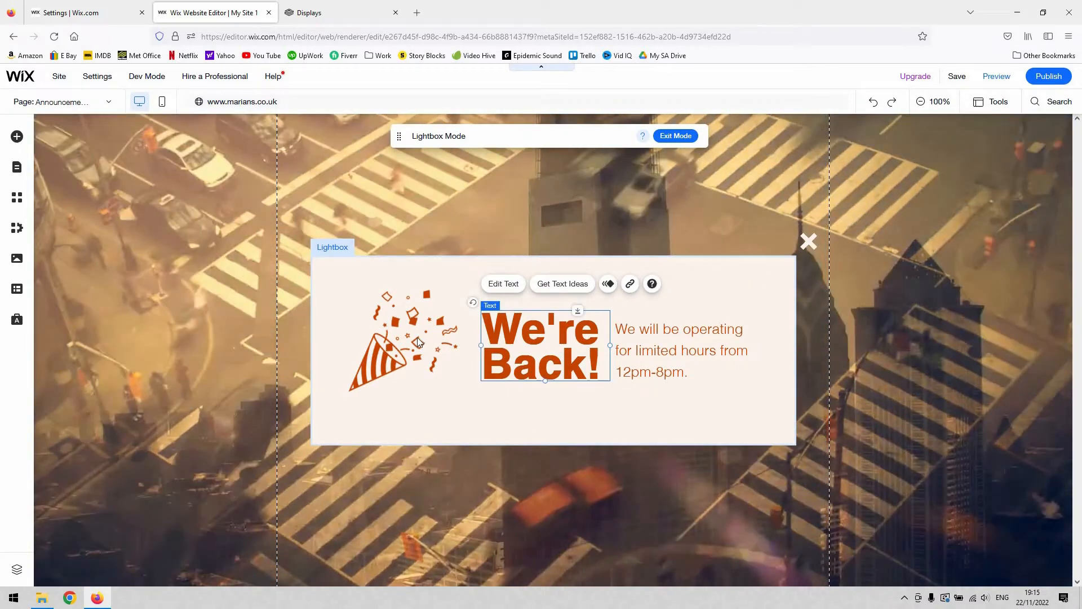
pyautogui.click(417, 337)
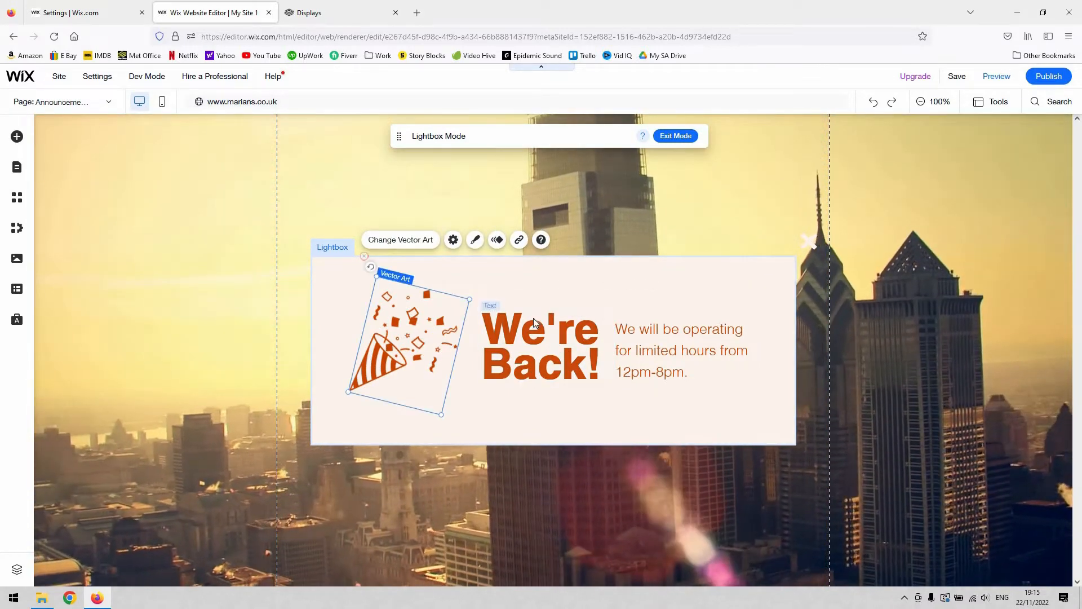
pyautogui.click(660, 361)
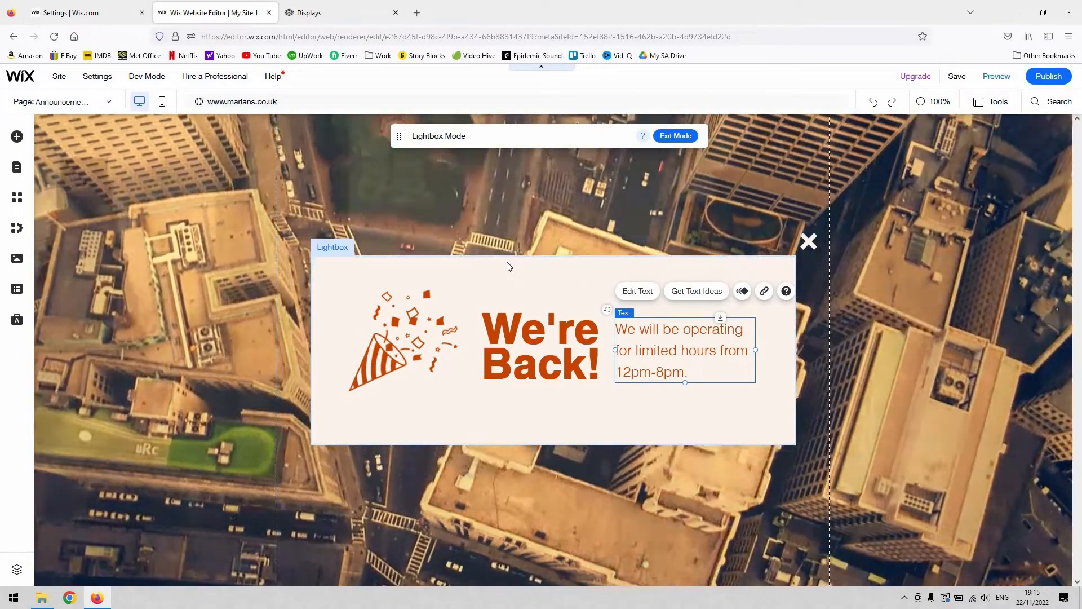
pyautogui.click(506, 282)
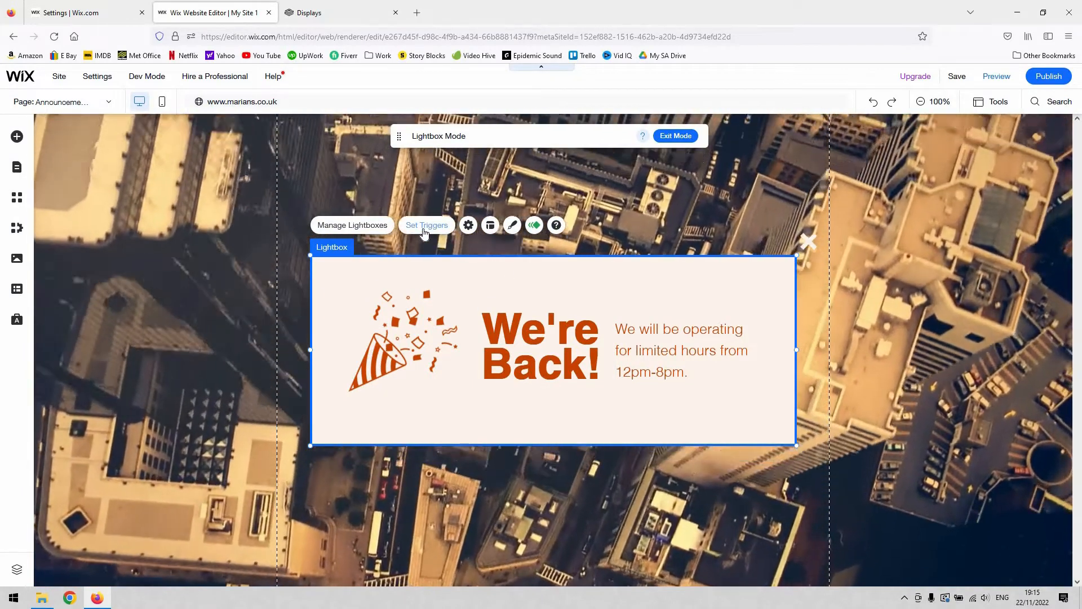
# - Set the lightbox to display automatically on pages in its settings
pyautogui.click(468, 225)
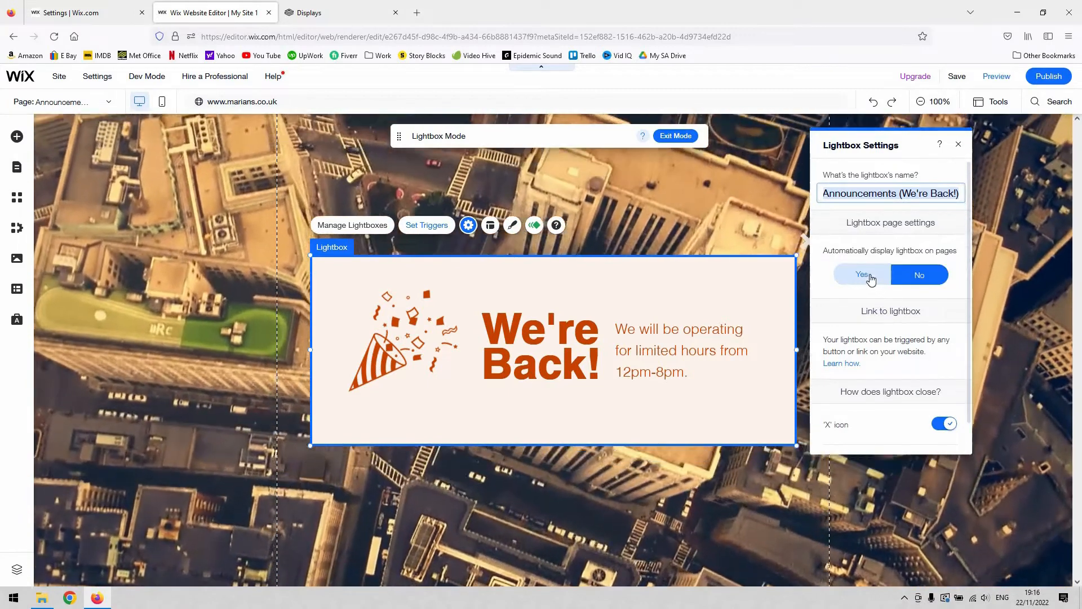
pyautogui.click(879, 274)
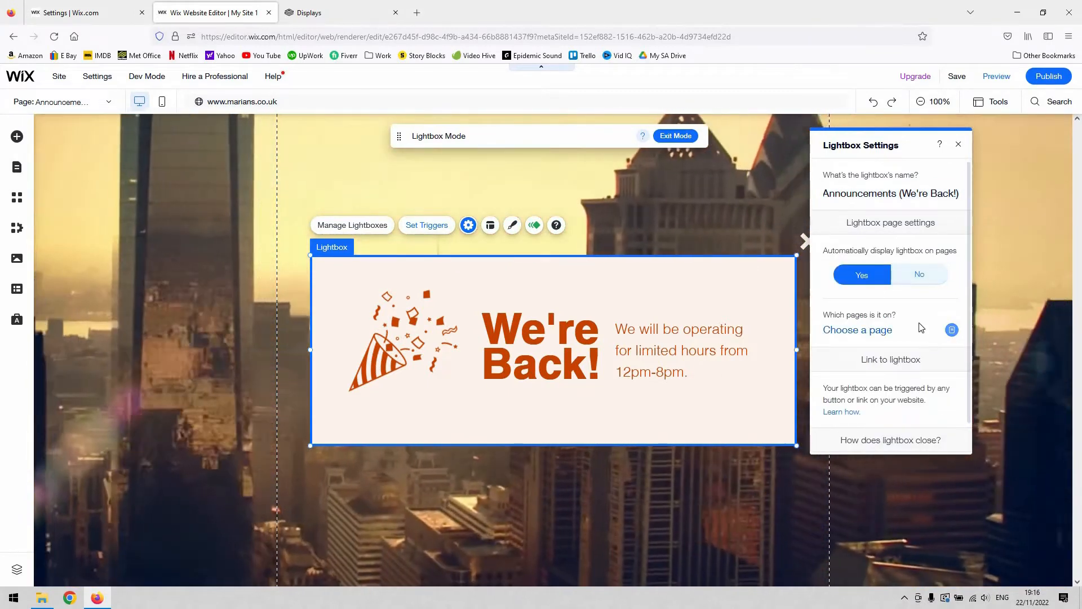
pyautogui.scroll(-2, 924, 290)
pyautogui.scroll(2, 917, 287)
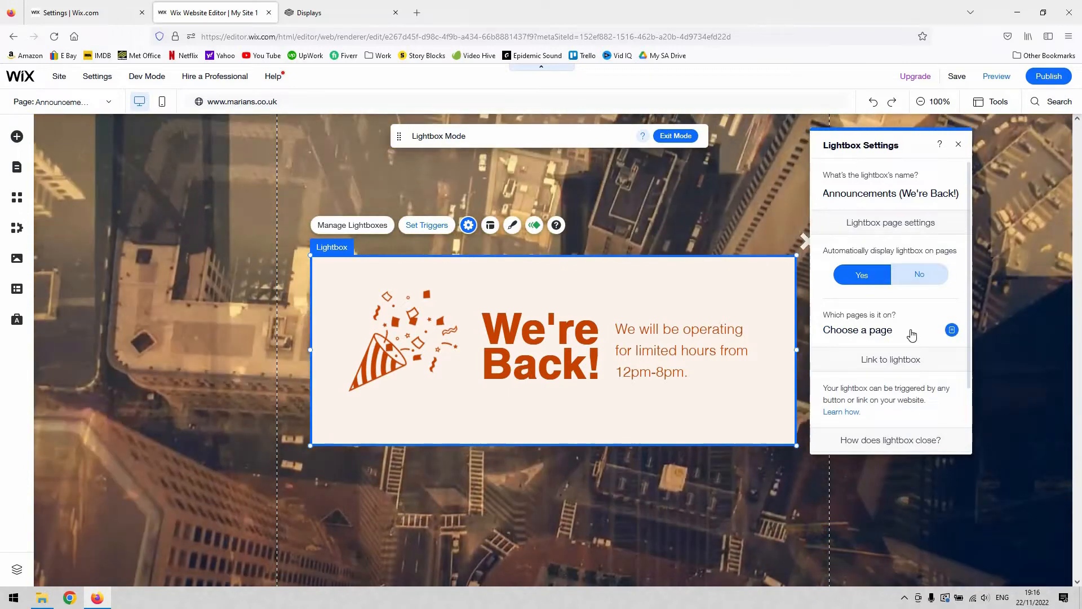
# - Choose the Shop page under Home and the About page as the pages that display the lightbox
pyautogui.click(924, 333)
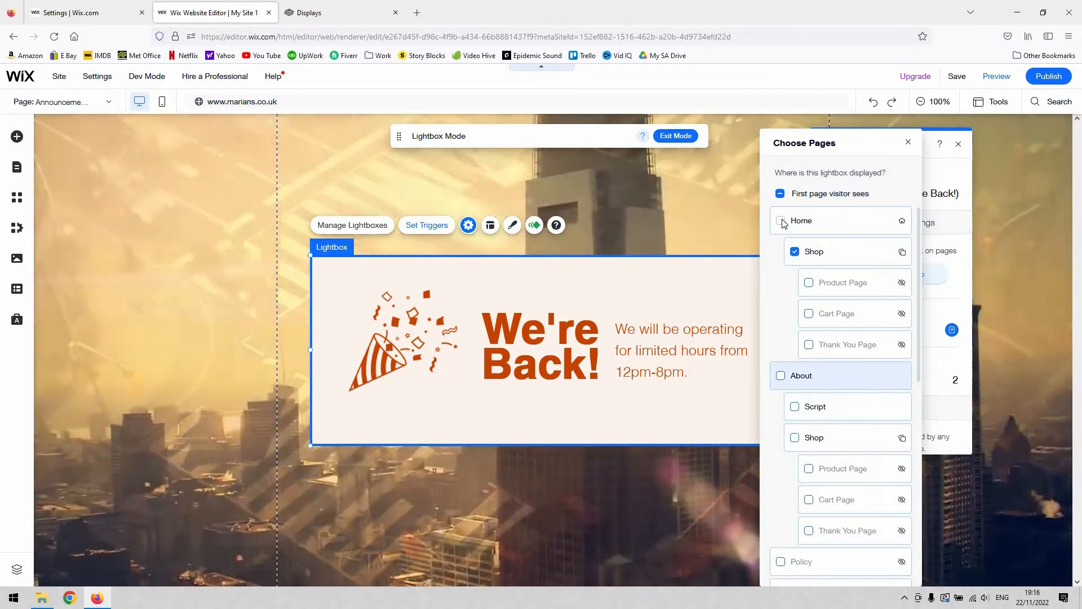
pyautogui.moveTo(782, 223)
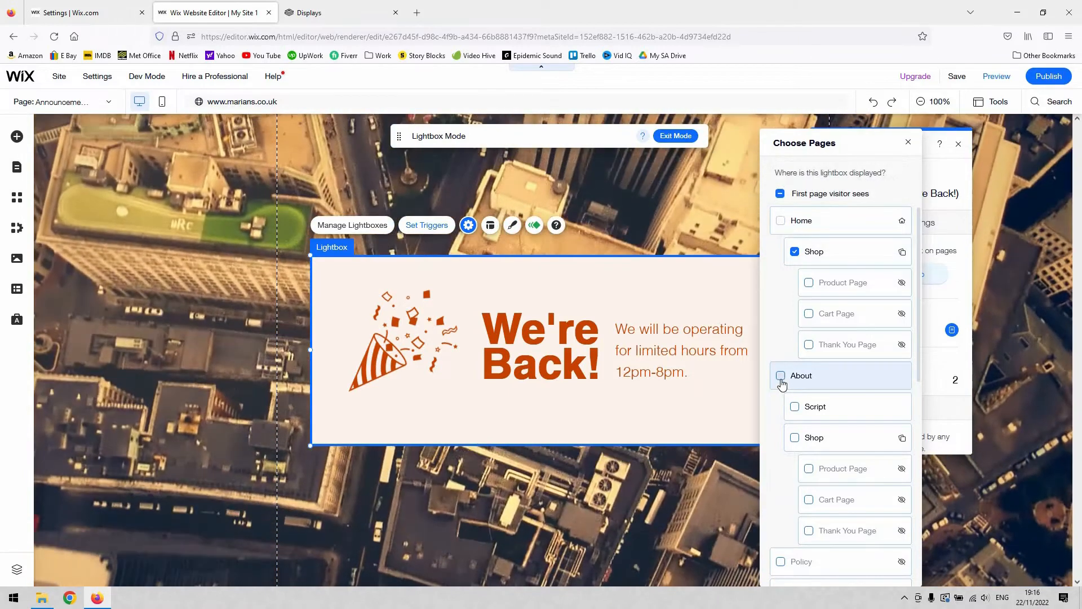
pyautogui.click(781, 376)
pyautogui.moveTo(782, 227)
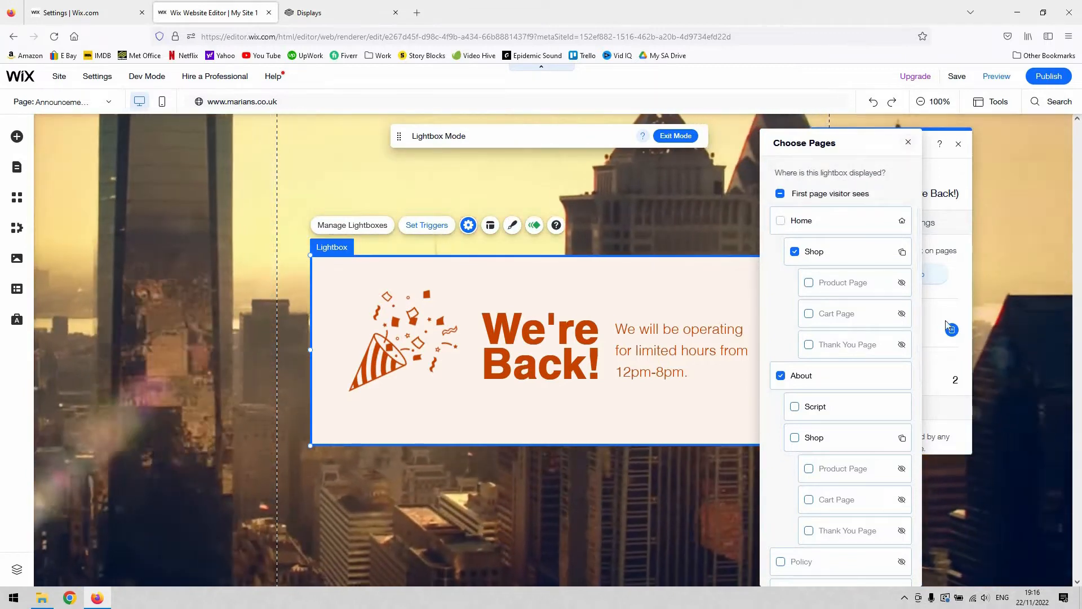
pyautogui.click(950, 328)
pyautogui.scroll(-3, 930, 307)
pyautogui.scroll(3, 956, 341)
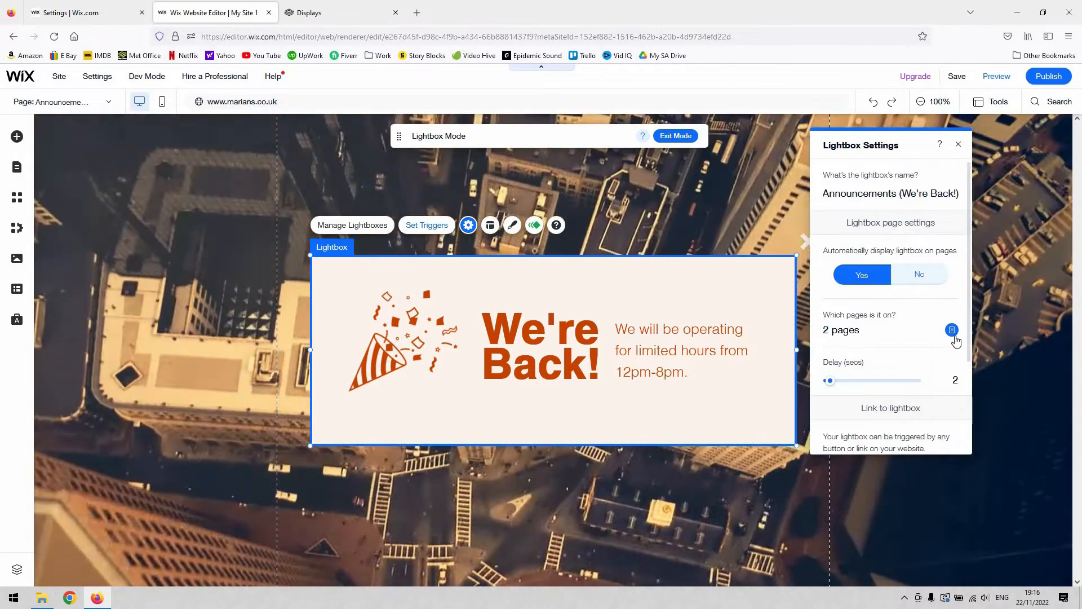
# - Fully enable First page visitor sees so the lightbox is assigned to all available pages
pyautogui.click(951, 330)
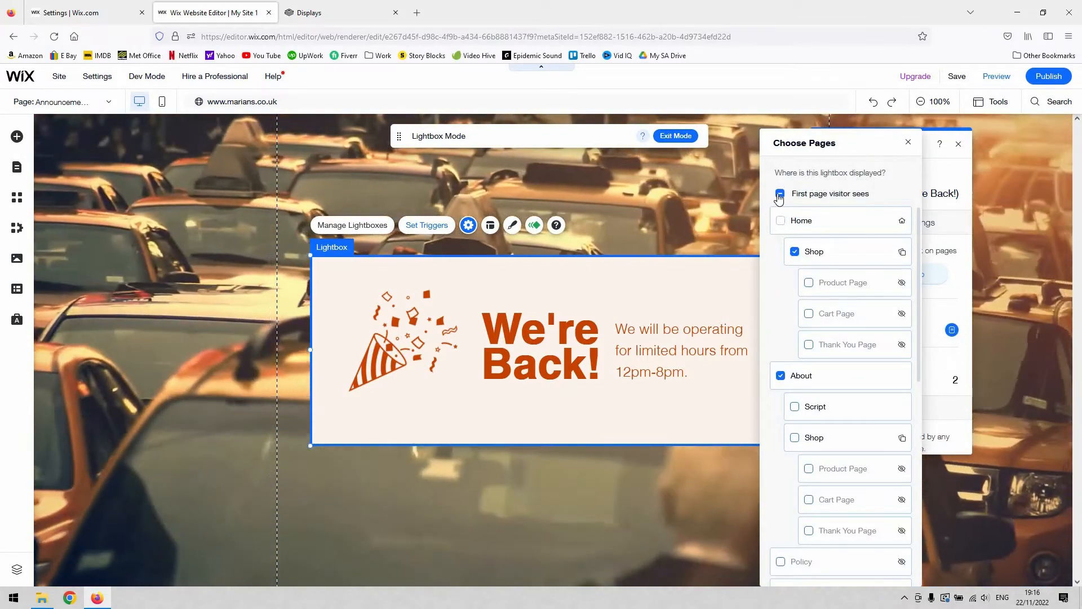
pyautogui.click(780, 194)
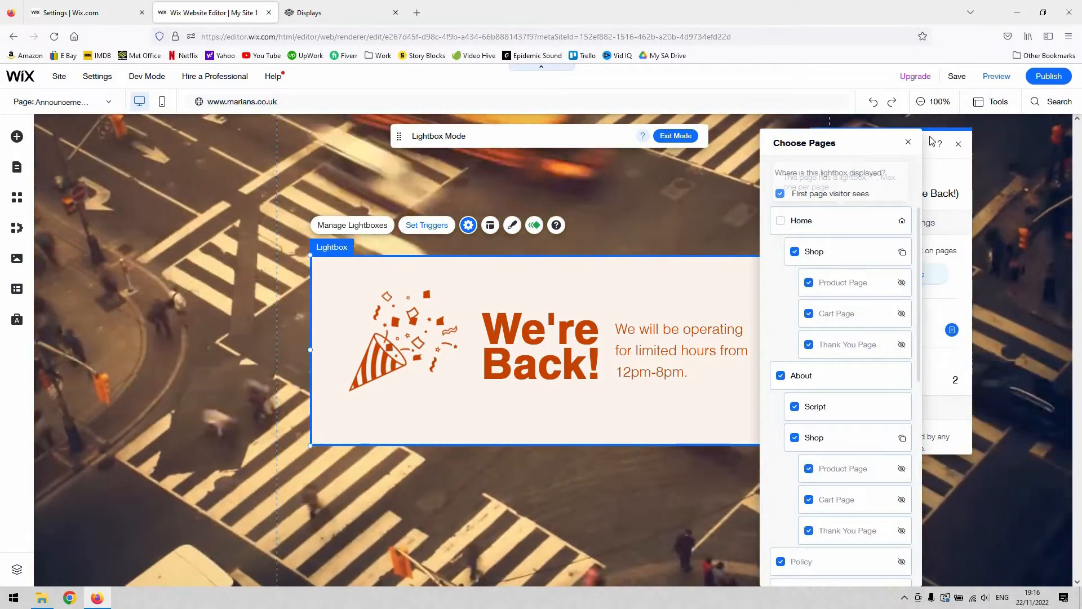
pyautogui.click(907, 142)
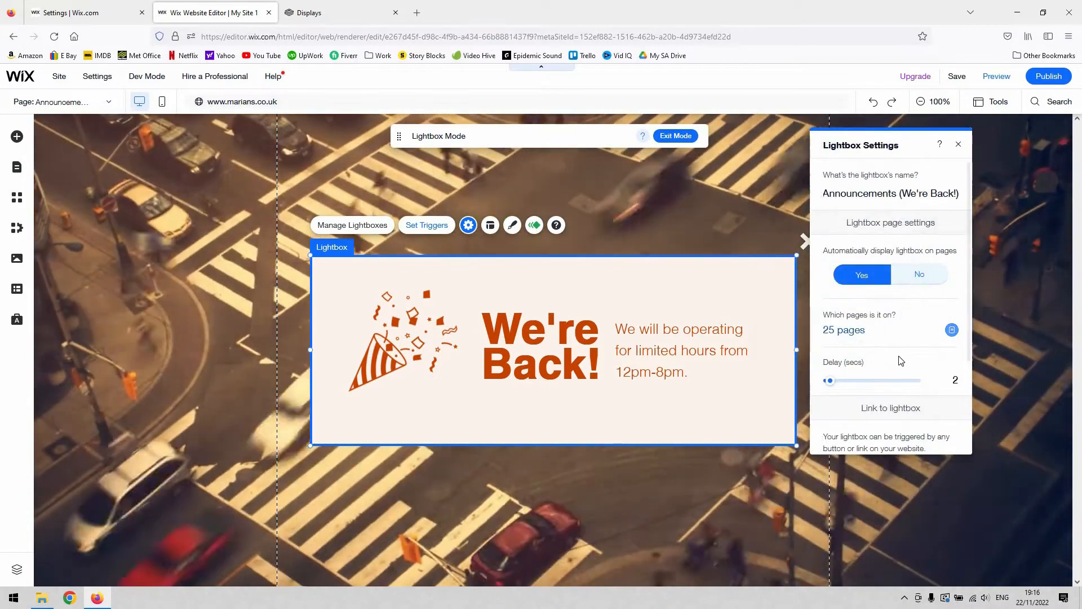
# - Enable the 'Close' button as an additional way to close the lightbox
pyautogui.scroll(-2, 896, 359)
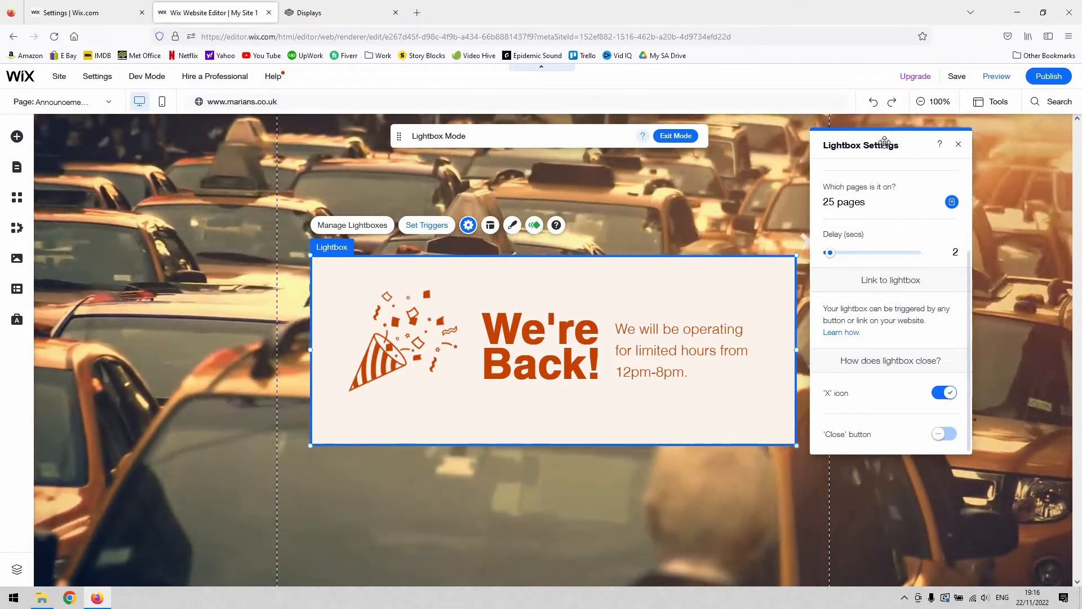
pyautogui.moveTo(887, 143); pyautogui.dragTo(921, 152)
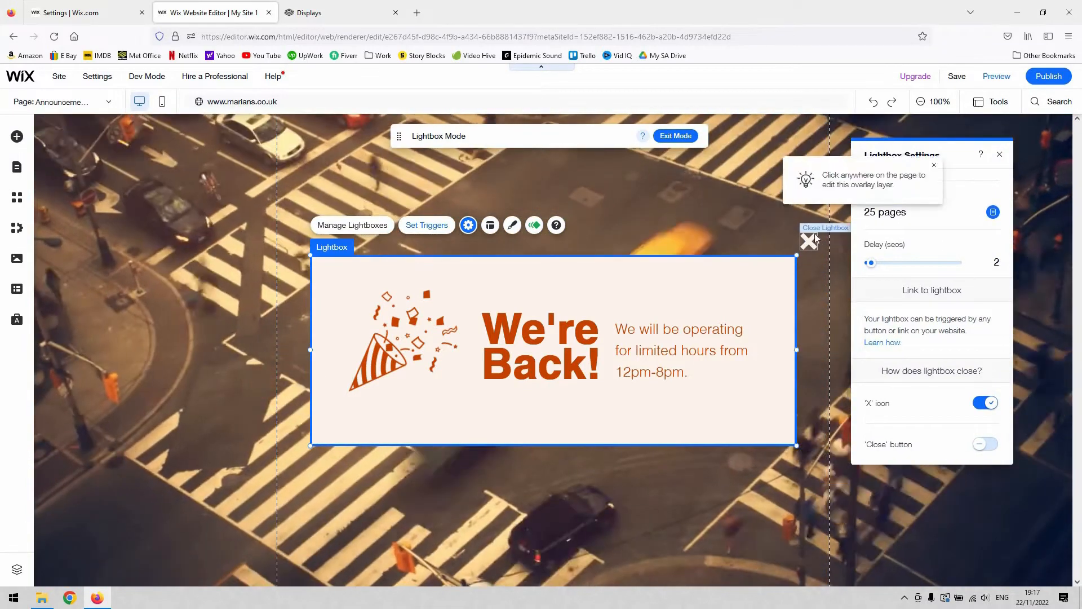
pyautogui.click(983, 444)
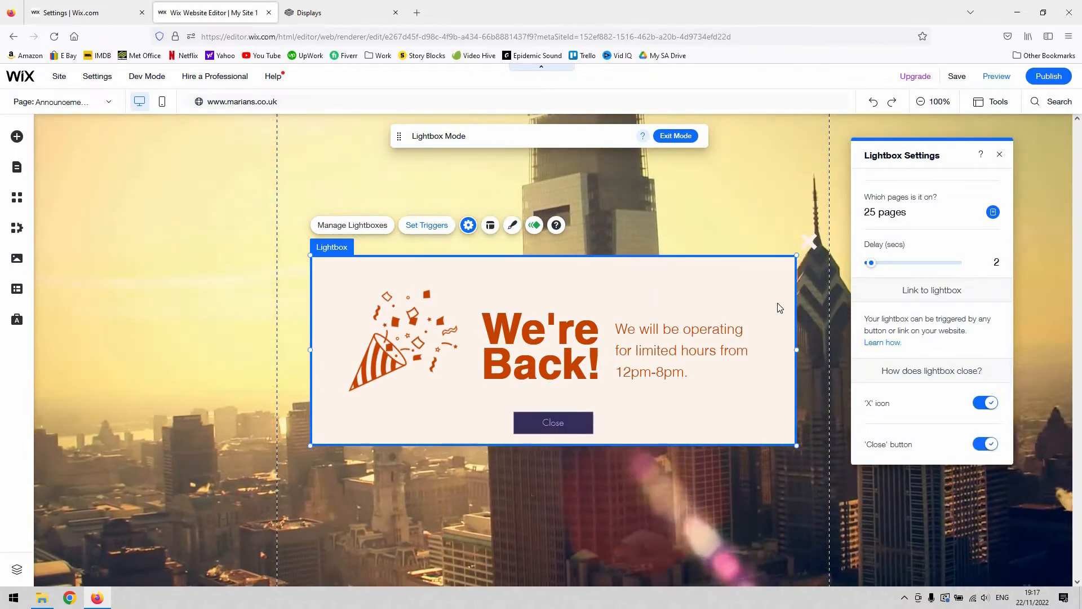
pyautogui.scroll(3, 958, 282)
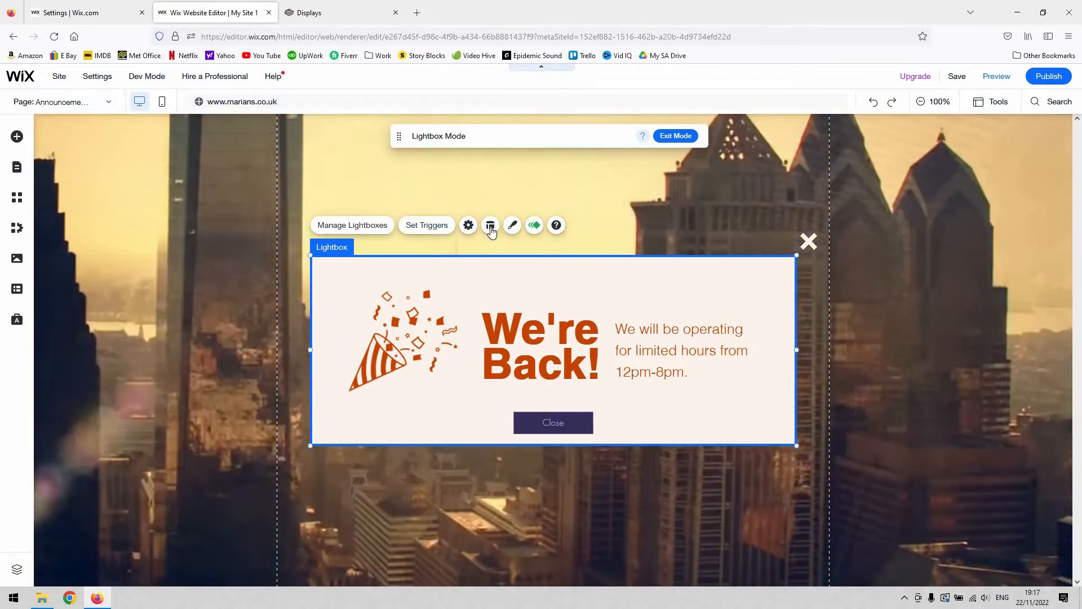
# - Review the lightbox's position and offset layout settings and the site's list of lightboxes
pyautogui.click(489, 225)
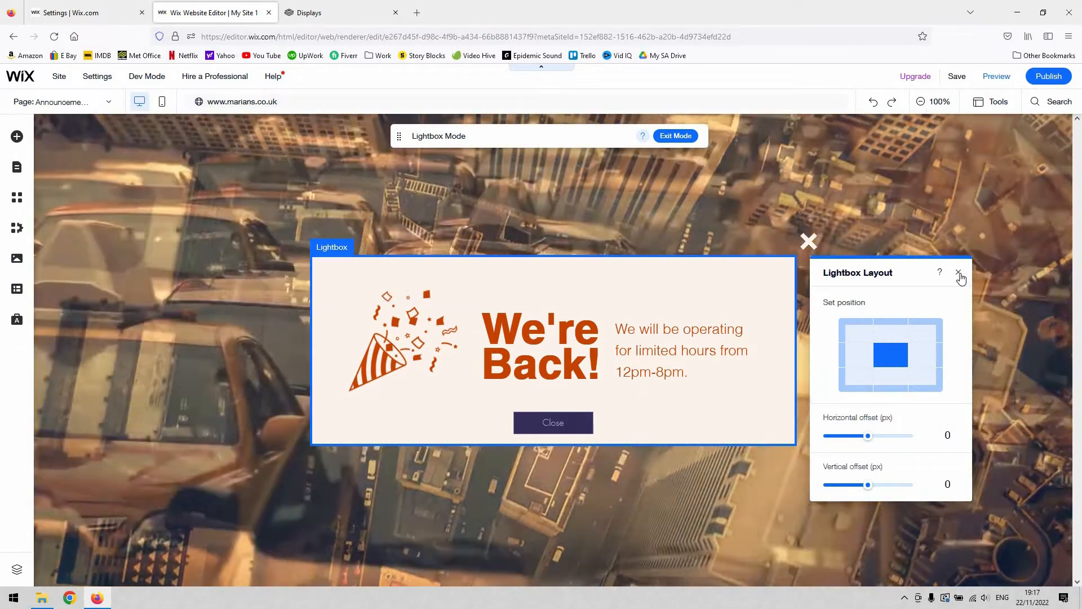
pyautogui.click(958, 272)
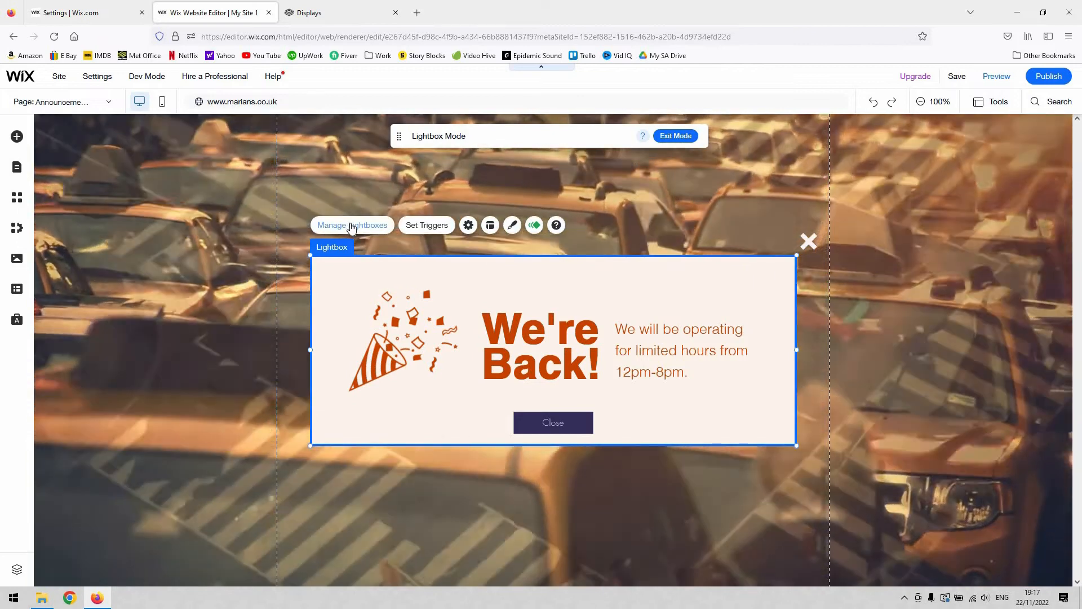
pyautogui.click(349, 225)
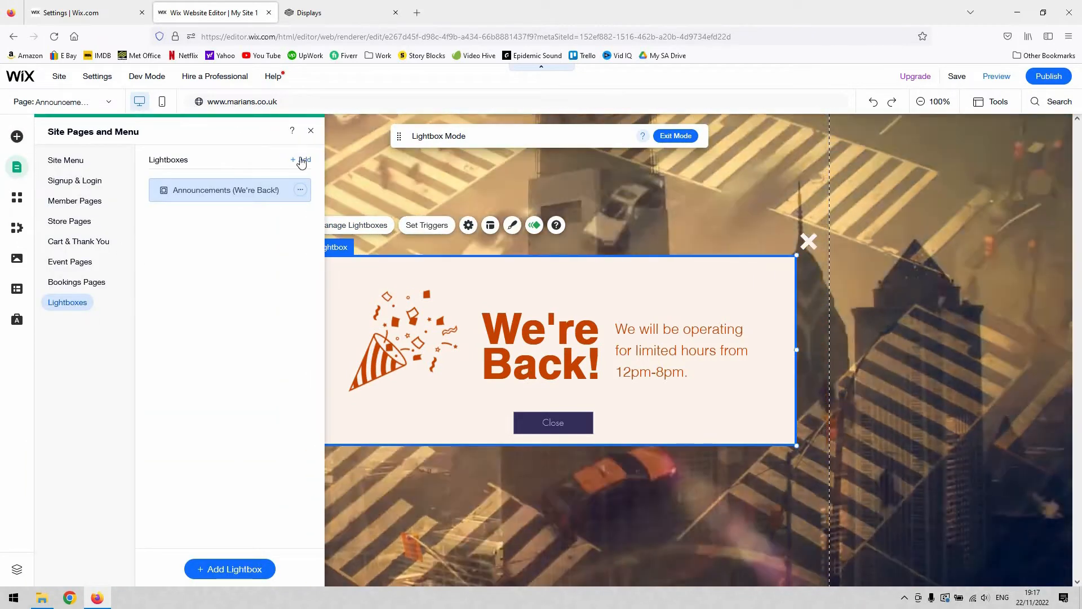
# - Preview the site to test dismissing the lightbox with its X icon, and return to the editor
pyautogui.click(997, 76)
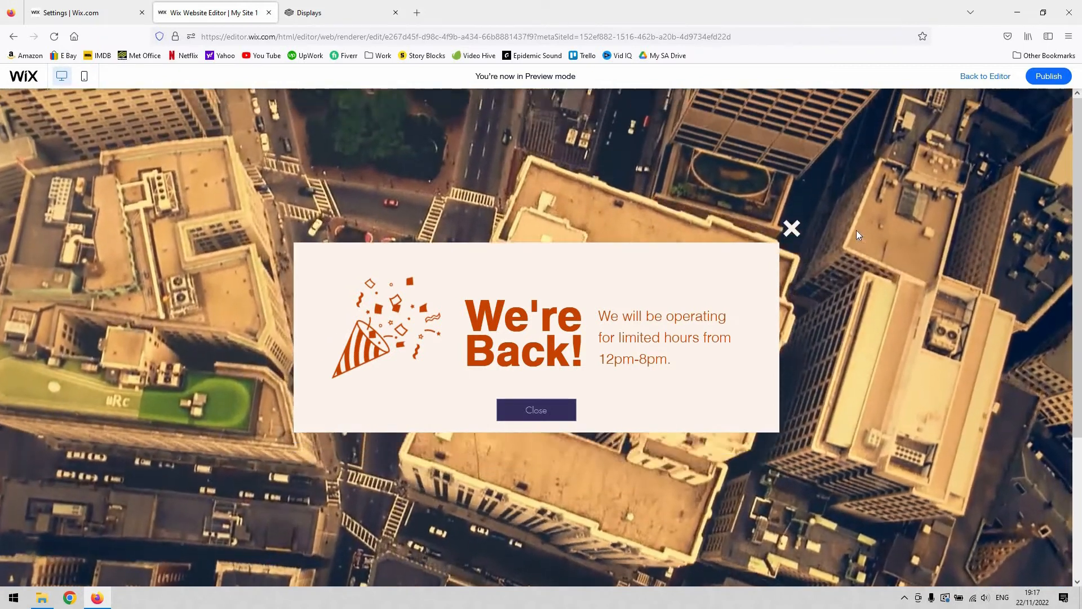
pyautogui.click(792, 228)
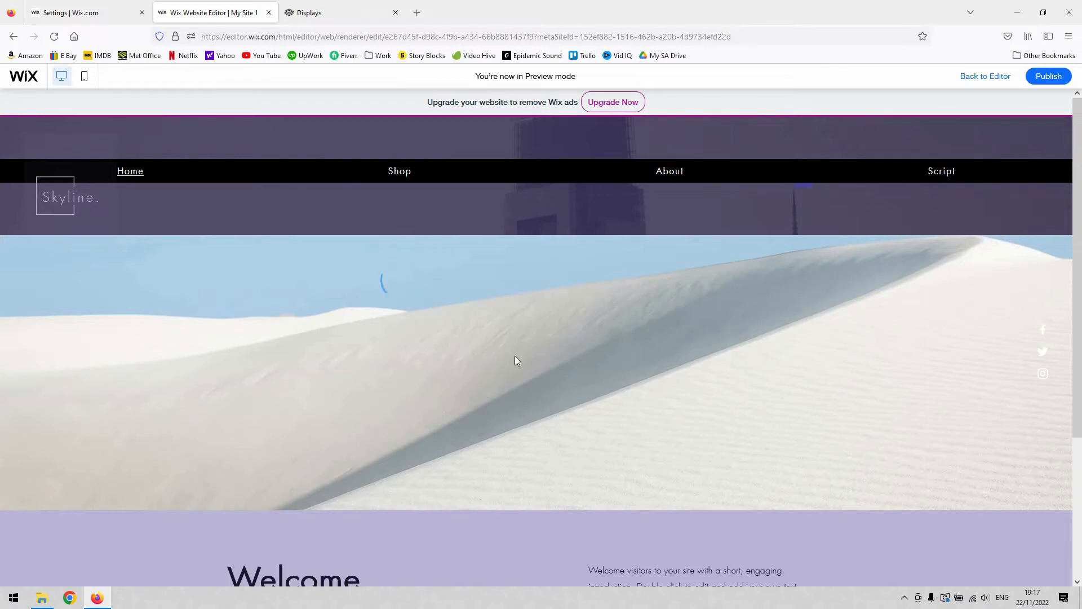
pyautogui.scroll(-3, 698, 299)
pyautogui.click(979, 80)
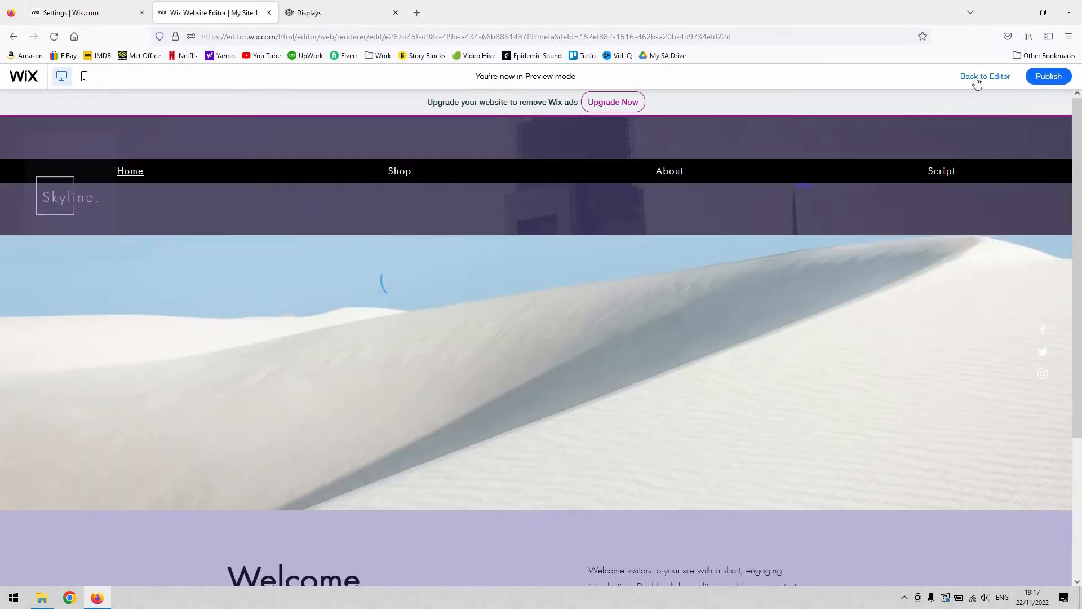